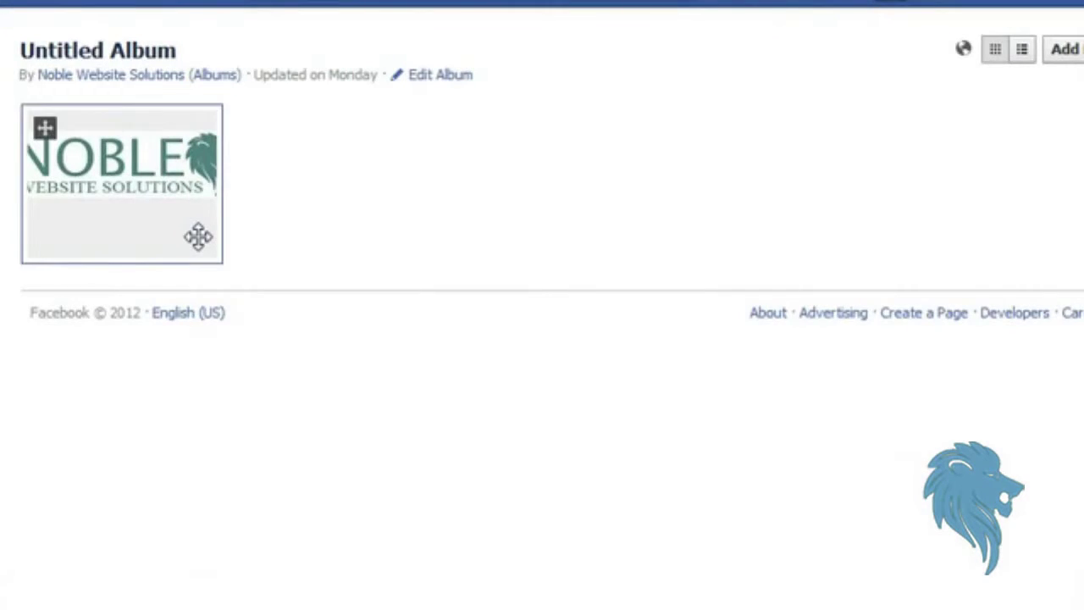
Step: Open the Noble Website Solutions logo photo from the Untitled Album
{"action": "left_click", "coordinate": [269, 247]}
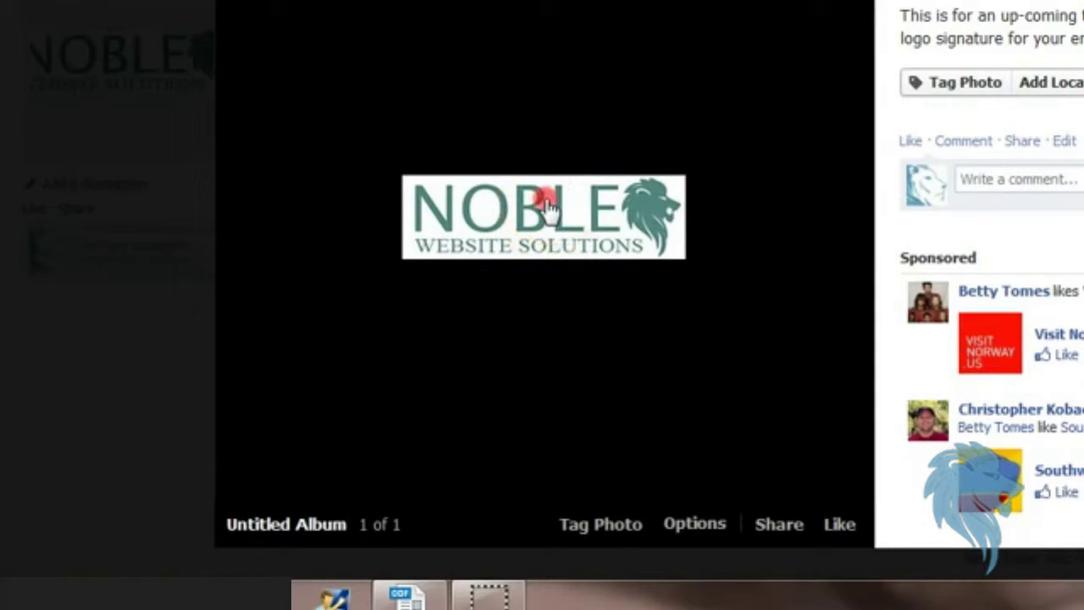
Step: Copy the Noble Website Solutions logo's image location
{"action": "right_click", "coordinate": [549, 205]}
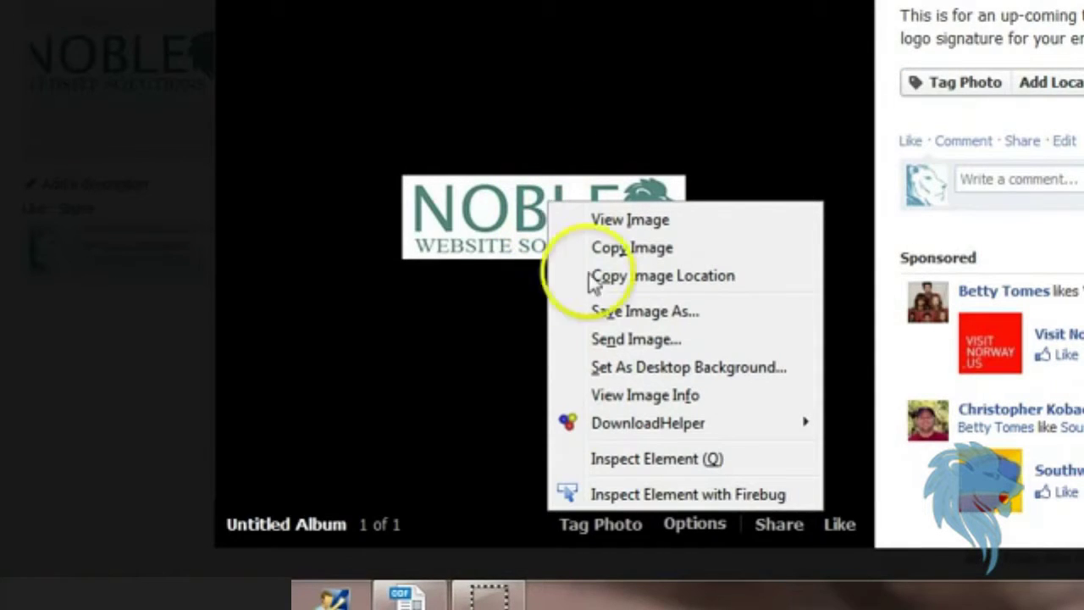
{"action": "left_click", "coordinate": [659, 278]}
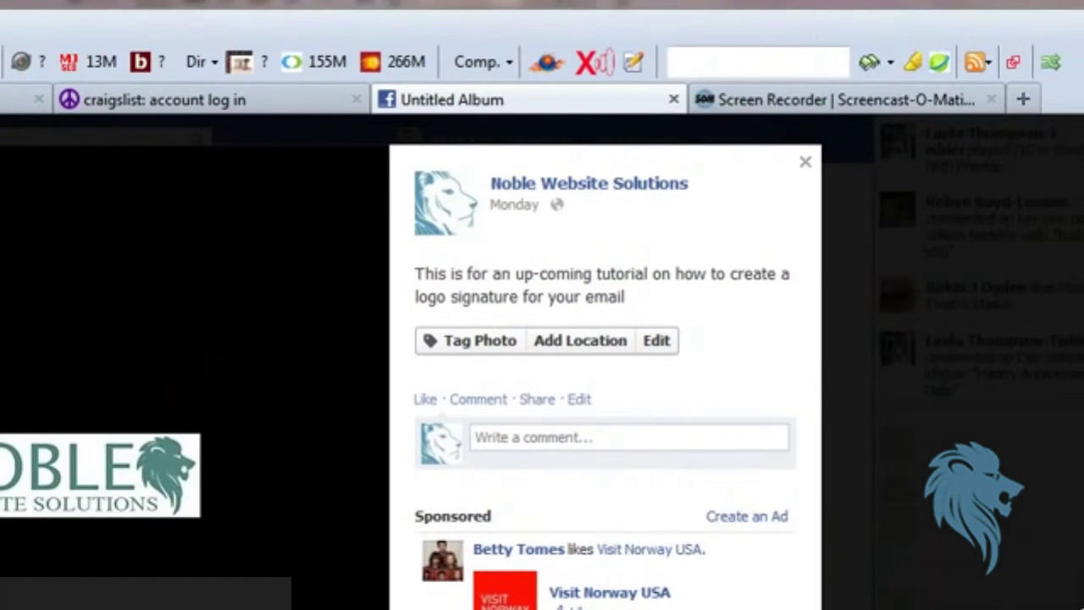
{"action": "left_click", "coordinate": [1022, 100]}
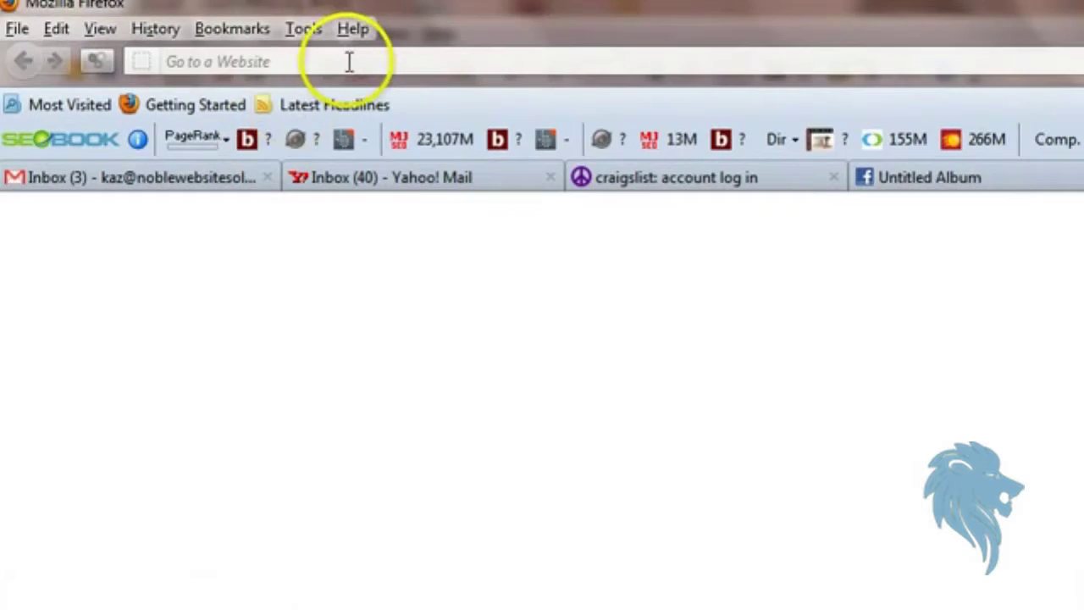
Step: Load the copied logo image address in a new Firefox tab
{"action": "left_click", "coordinate": [347, 60]}
{"action": "right_click", "coordinate": [185, 59]}
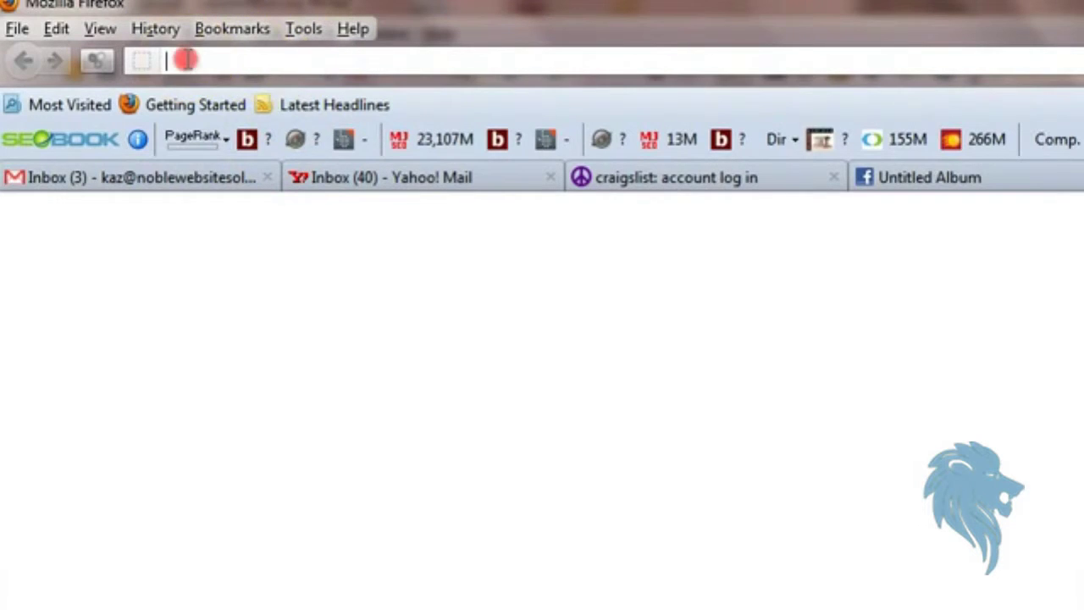
{"action": "left_click", "coordinate": [265, 174]}
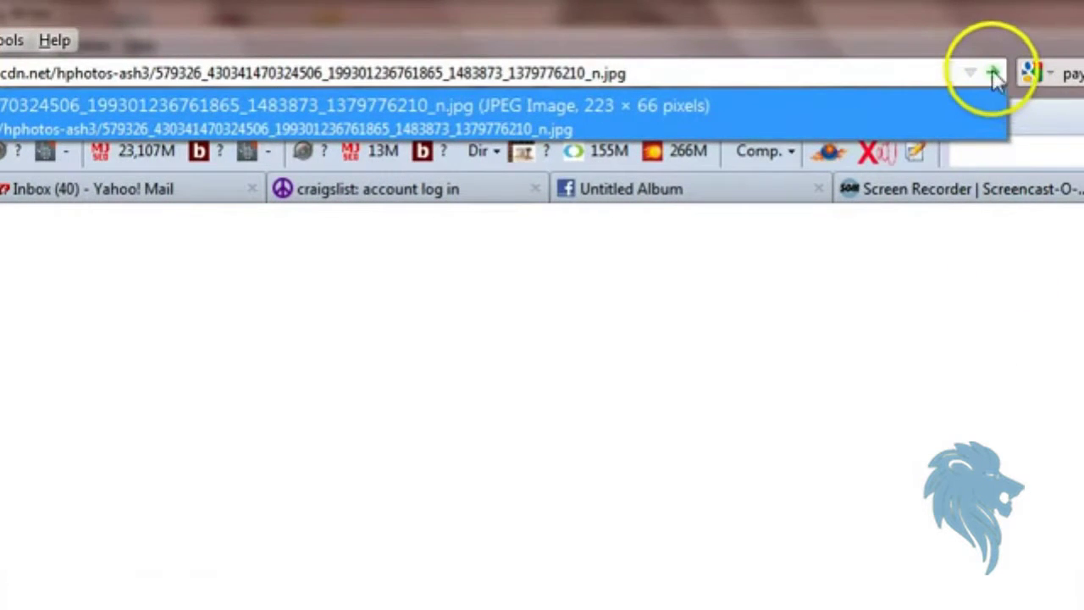
{"action": "left_click", "coordinate": [993, 73]}
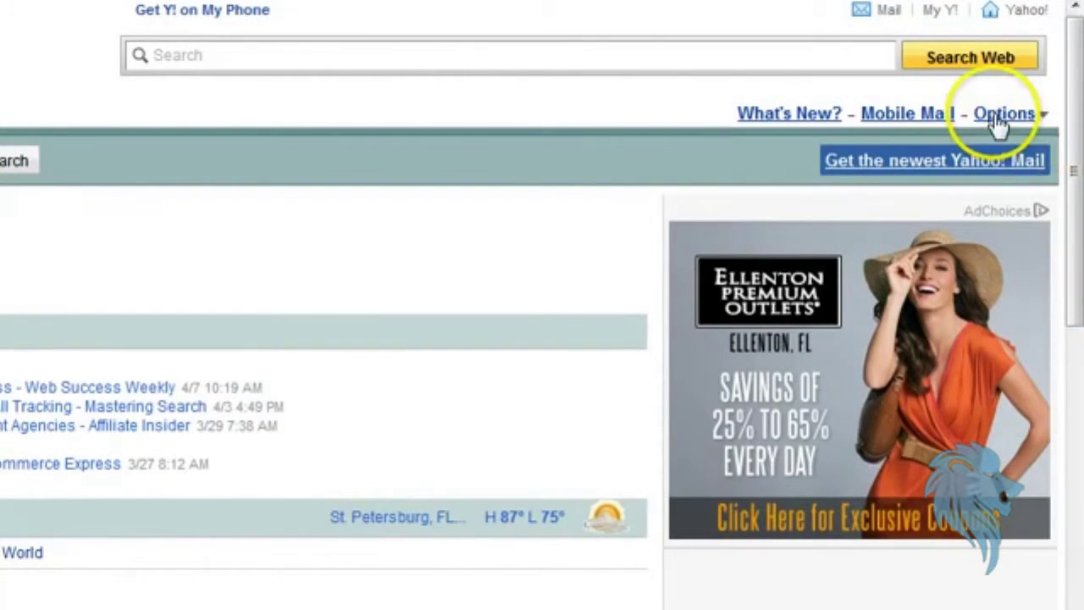
Step: In Mail Options > Signature, enable 'Show a signature on all outgoing messages'
{"action": "left_click", "coordinate": [999, 116]}
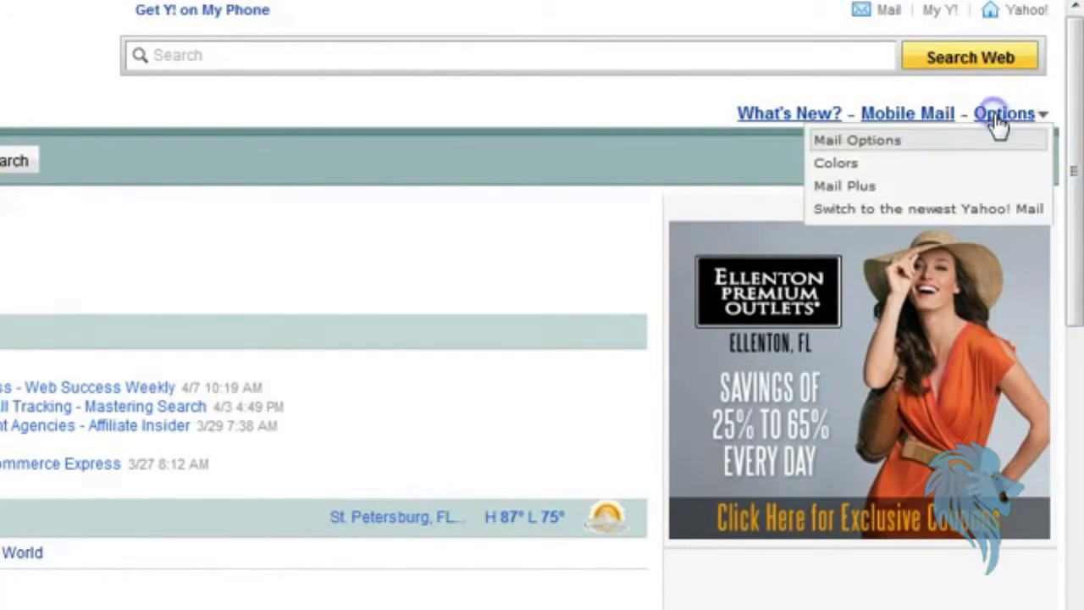
{"action": "left_click", "coordinate": [835, 144]}
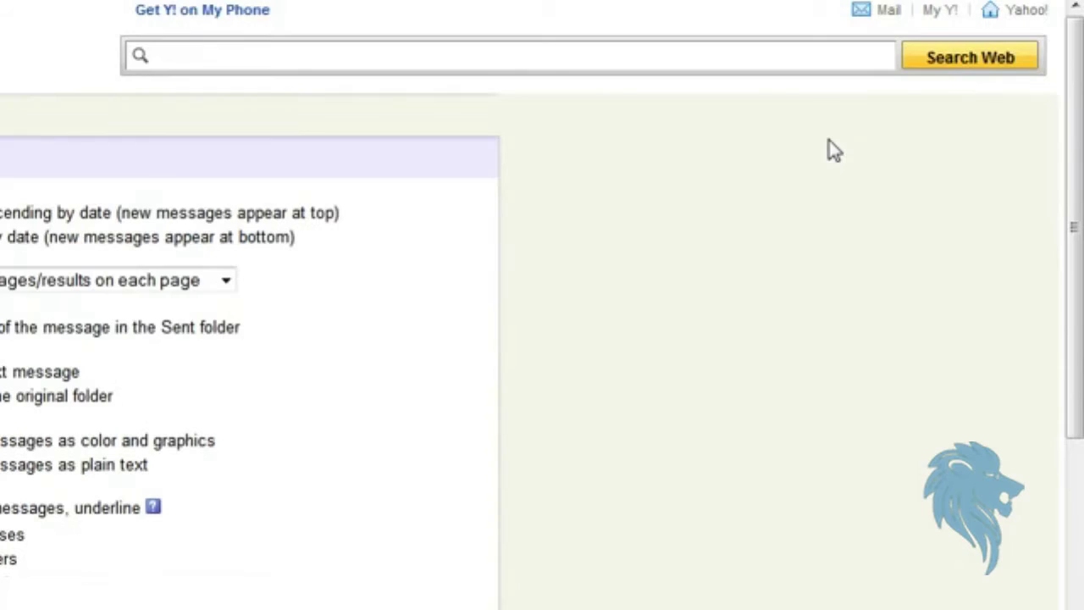
{"action": "left_click", "coordinate": [839, 477]}
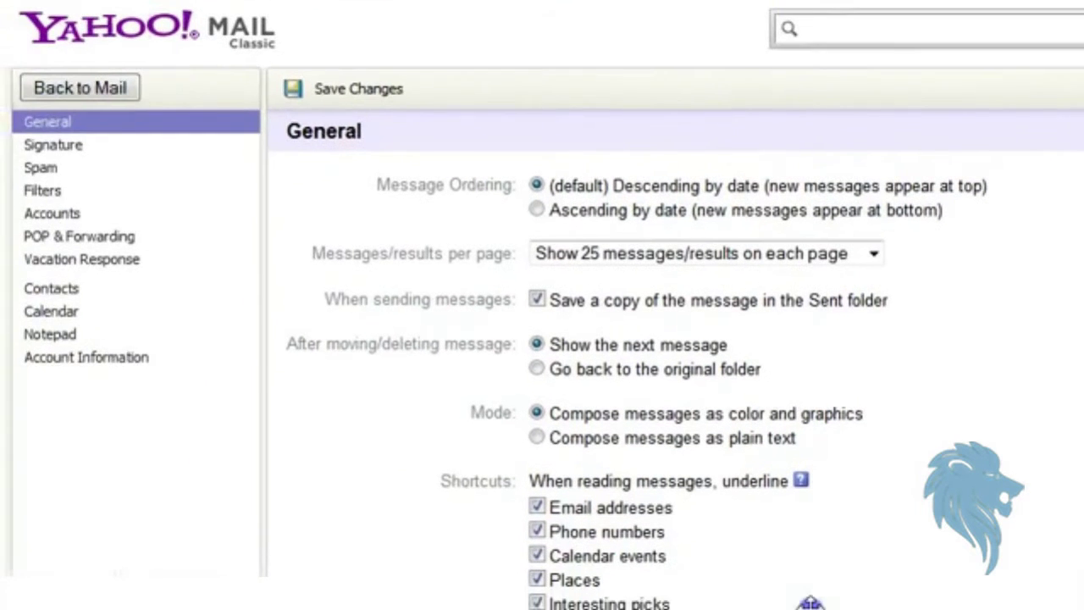
{"action": "left_click", "coordinate": [46, 144]}
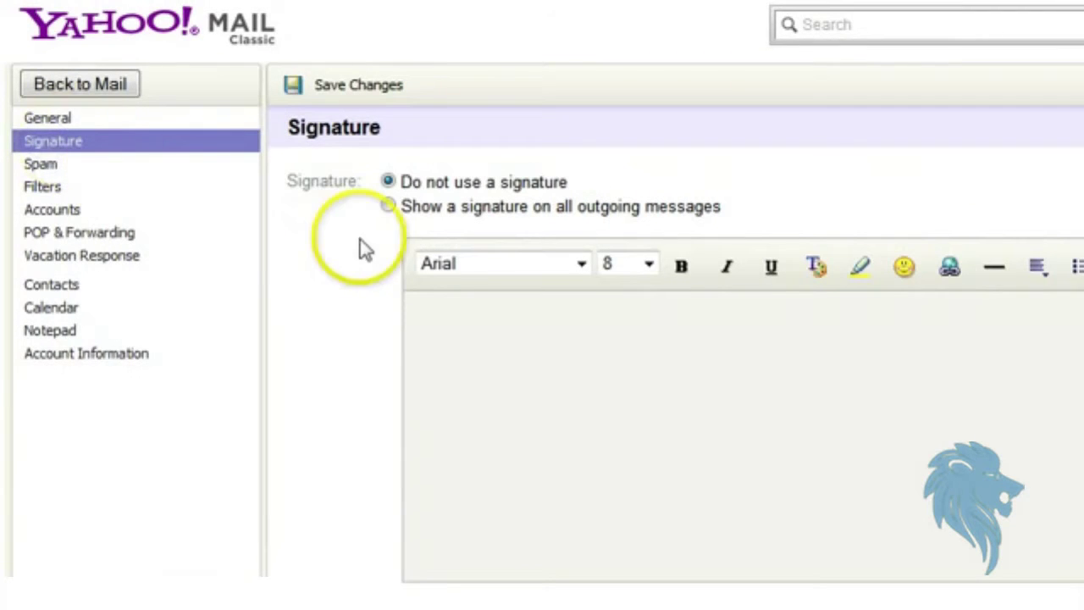
{"action": "left_click", "coordinate": [388, 207]}
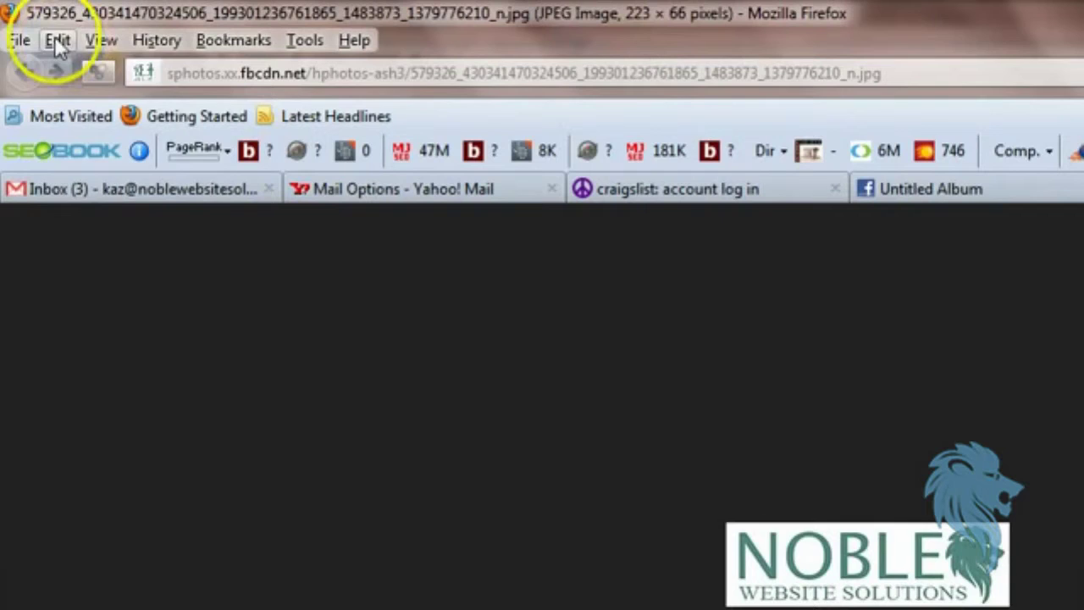
Step: Select and copy the logo image, then return to the empty signature editor
{"action": "left_click", "coordinate": [57, 42]}
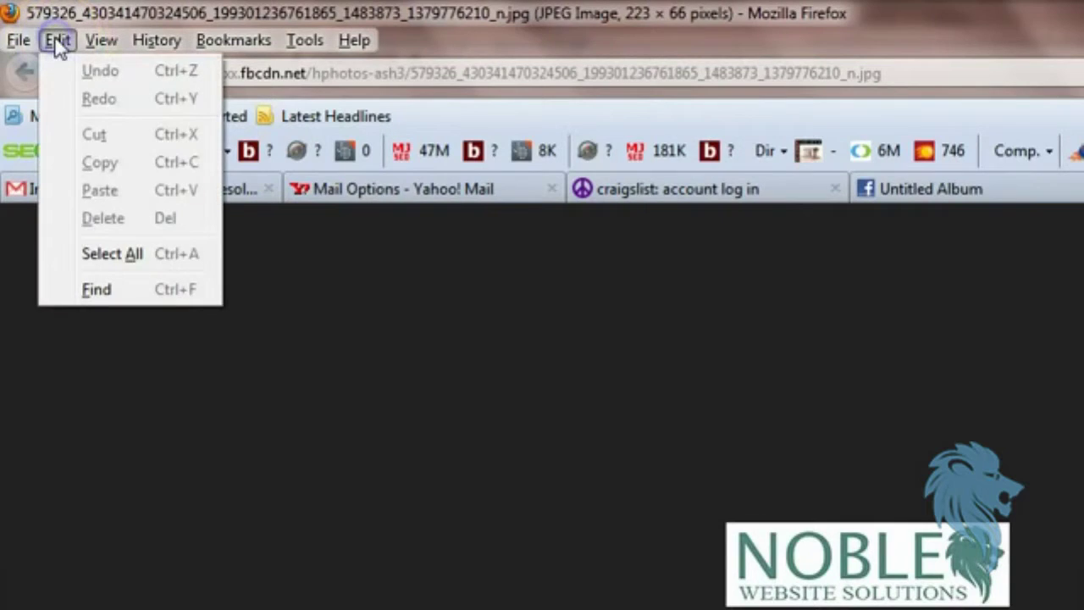
{"action": "left_click", "coordinate": [108, 252]}
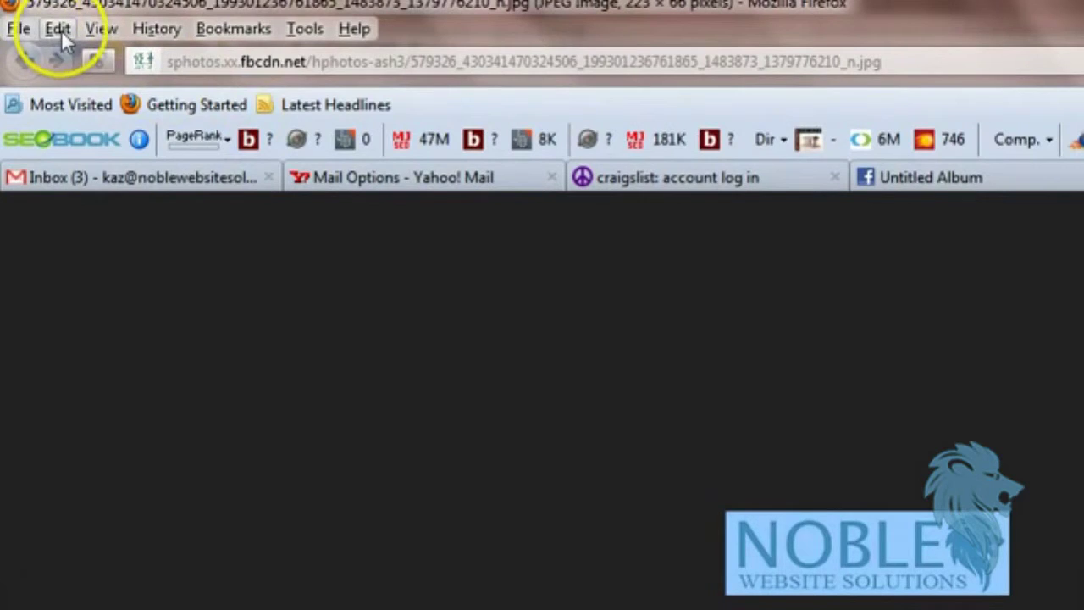
{"action": "left_click", "coordinate": [59, 30]}
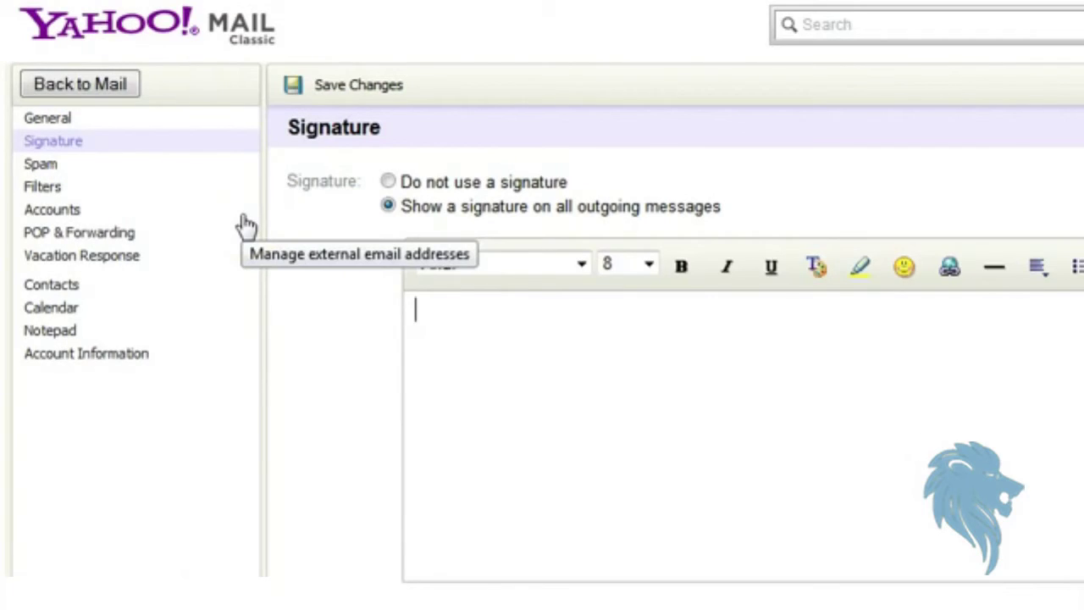
{"action": "left_click", "coordinate": [433, 316]}
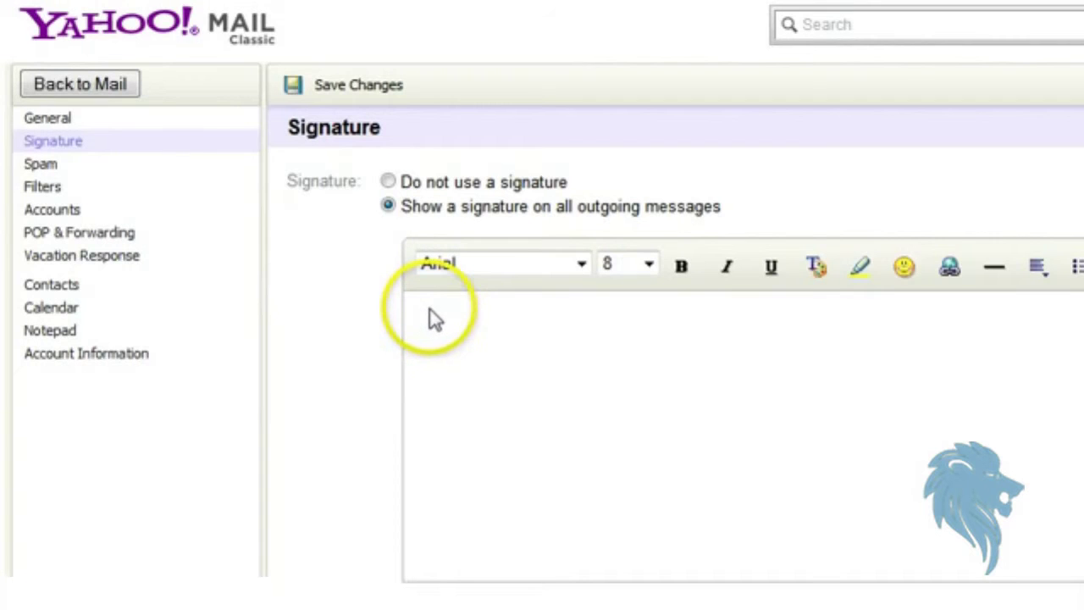
{"action": "right_click", "coordinate": [433, 318]}
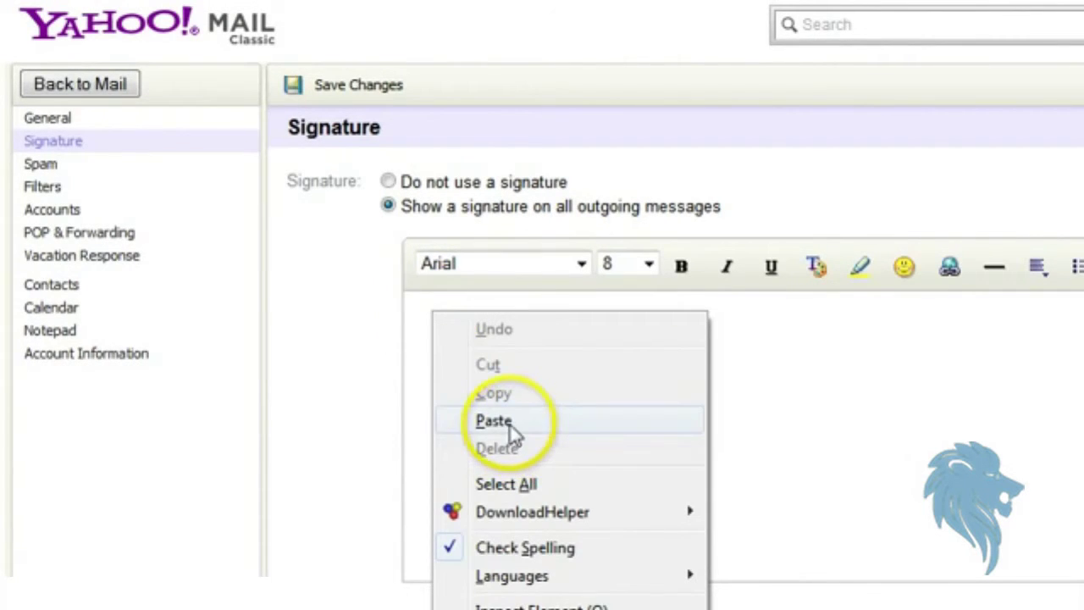
{"action": "left_click", "coordinate": [494, 420]}
{"action": "left_click", "coordinate": [750, 423]}
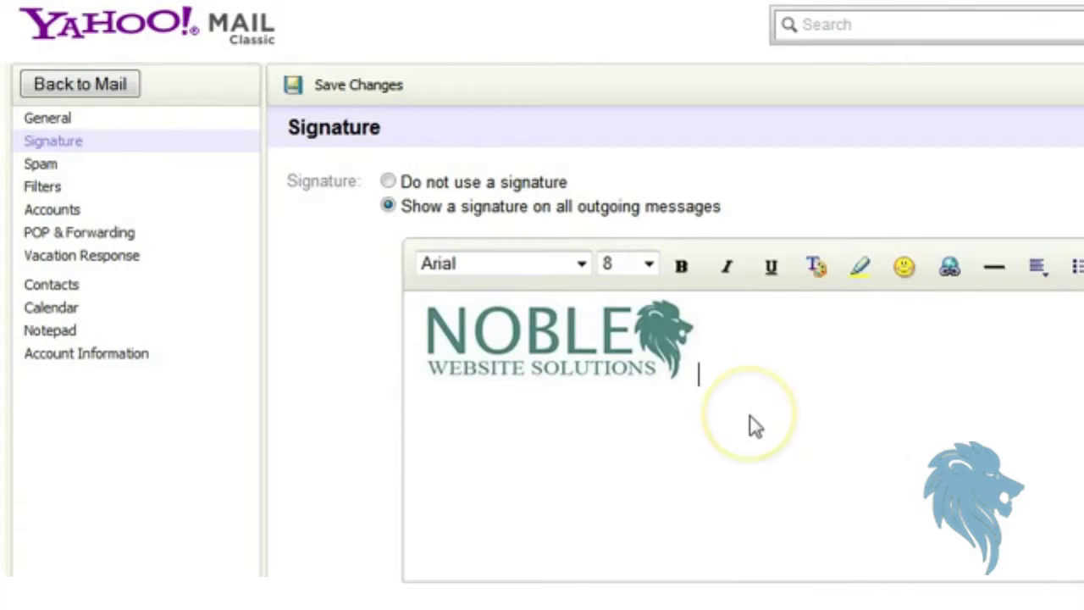
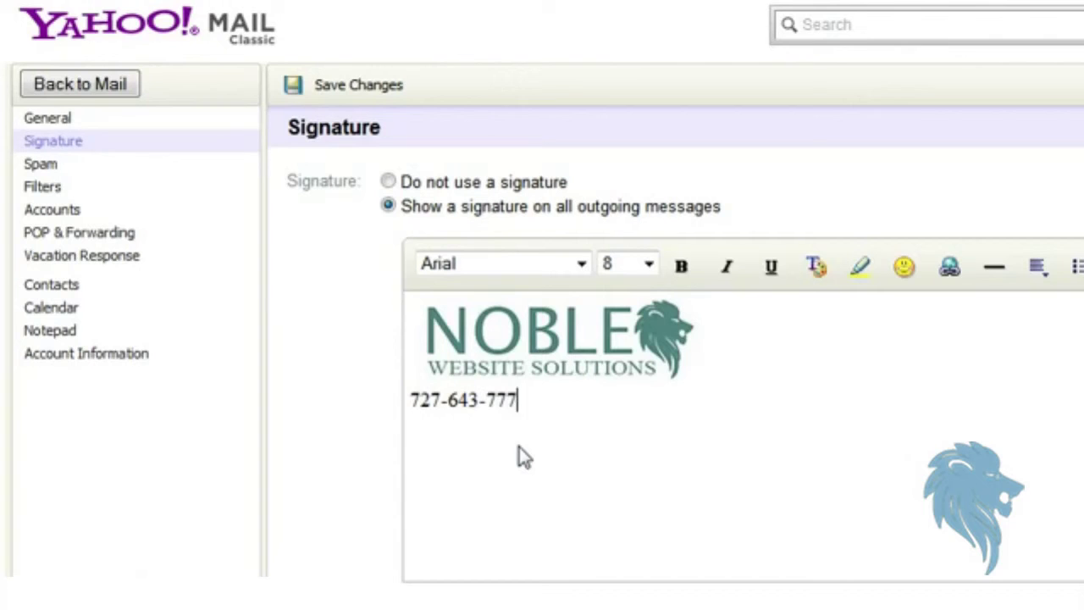
Step: Make the phone number 18-point green and save the signature
{"action": "left_click", "coordinate": [552, 457]}
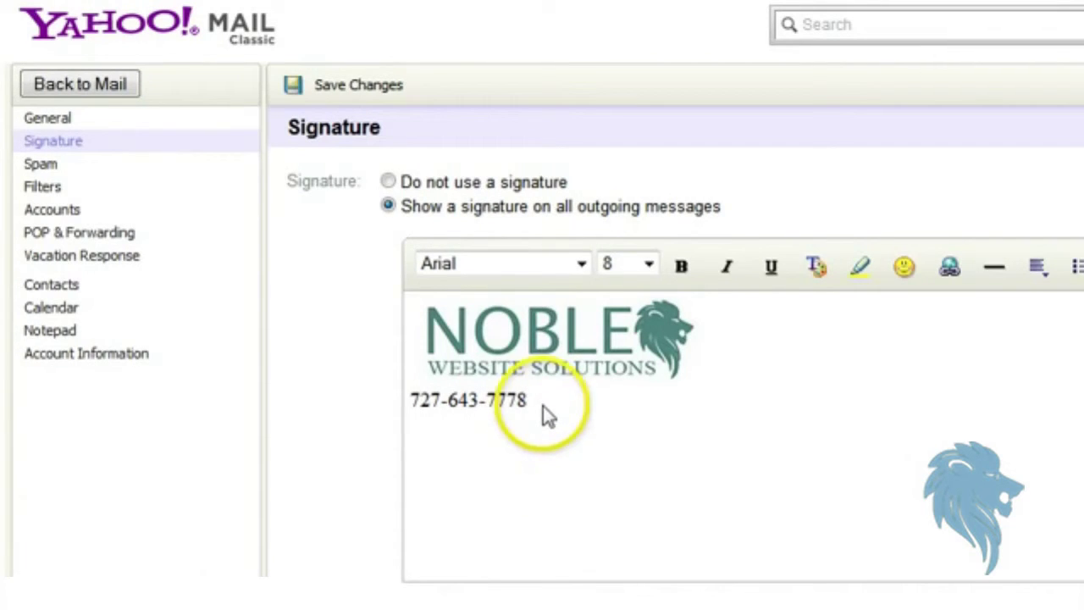
{"action": "left_click_drag", "start_coordinate": [532, 404], "coordinate": [386, 409]}
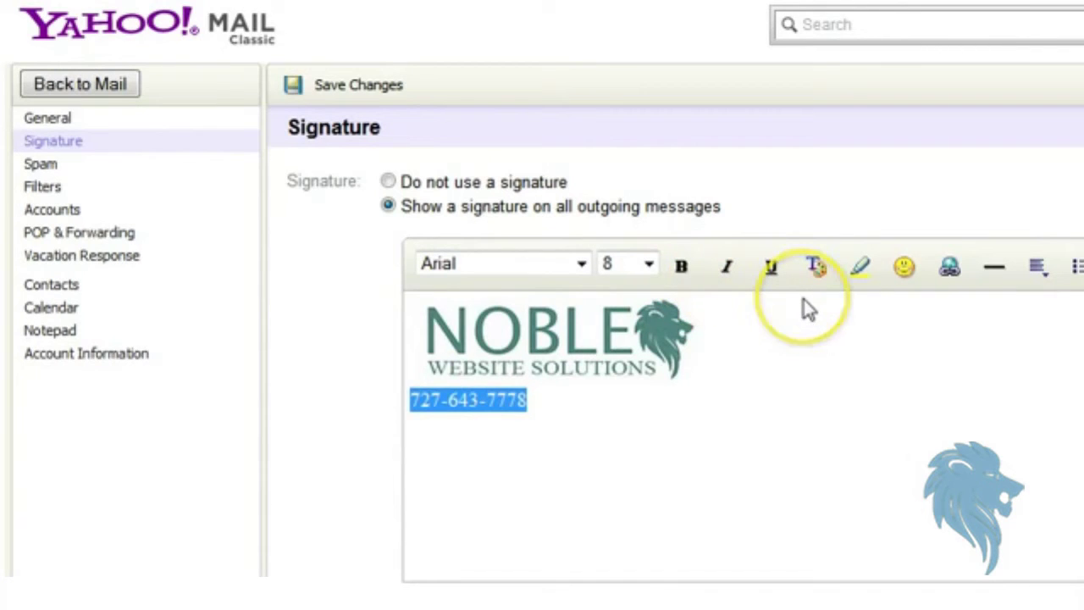
{"action": "left_click", "coordinate": [649, 264]}
{"action": "left_click", "coordinate": [621, 373]}
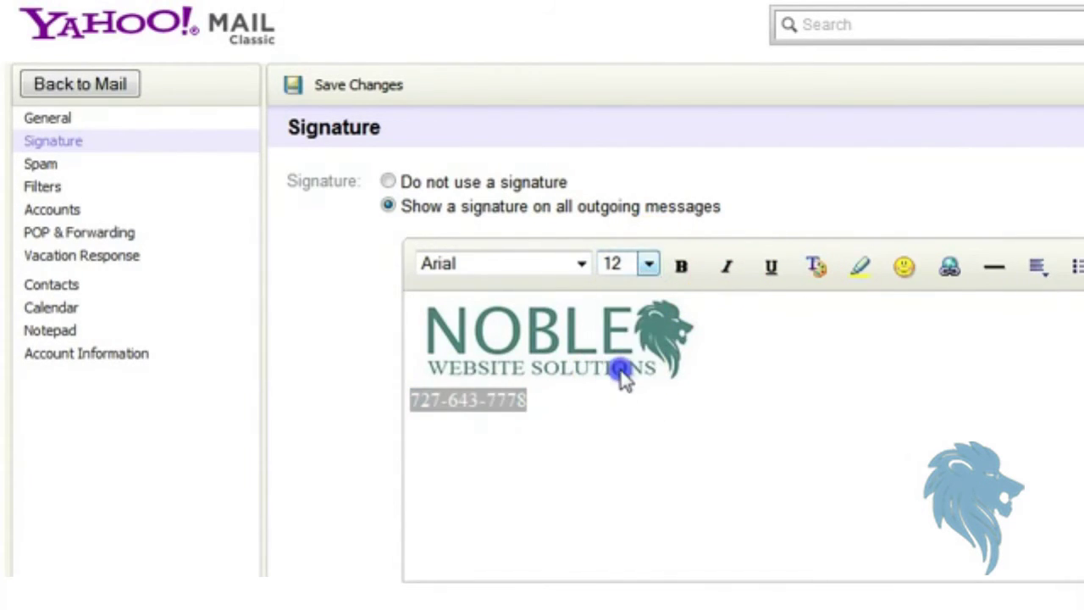
{"action": "left_click", "coordinate": [702, 447]}
{"action": "left_click", "coordinate": [356, 89]}
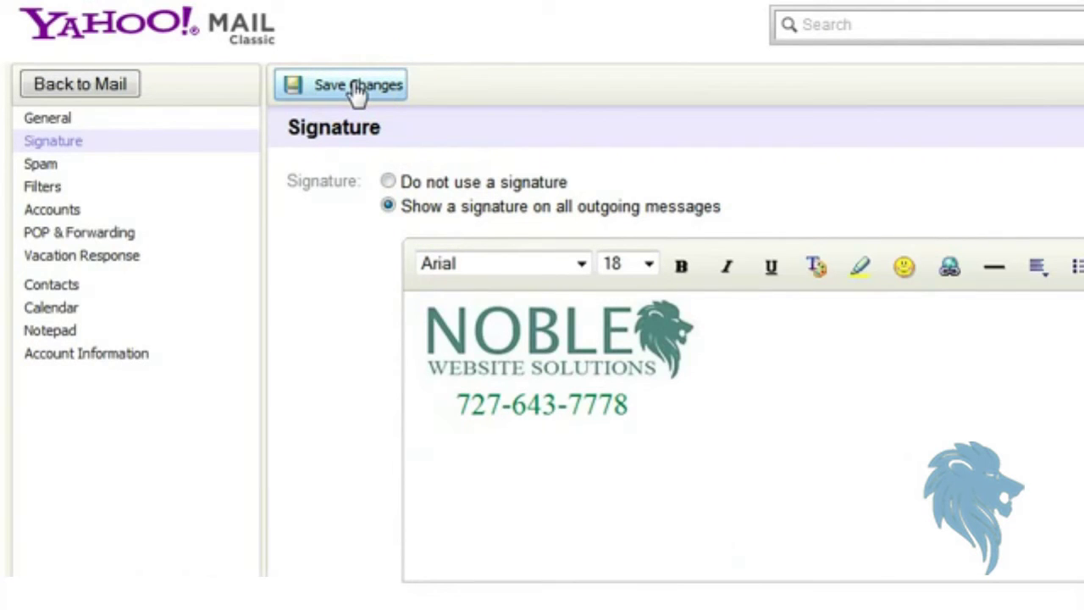
{"action": "left_click", "coordinate": [355, 87]}
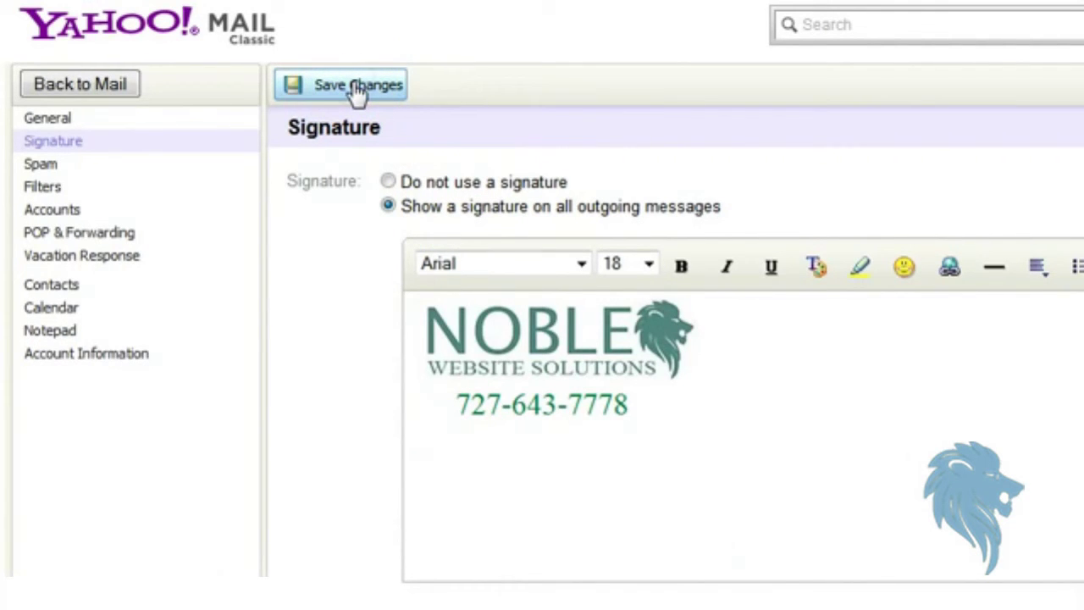